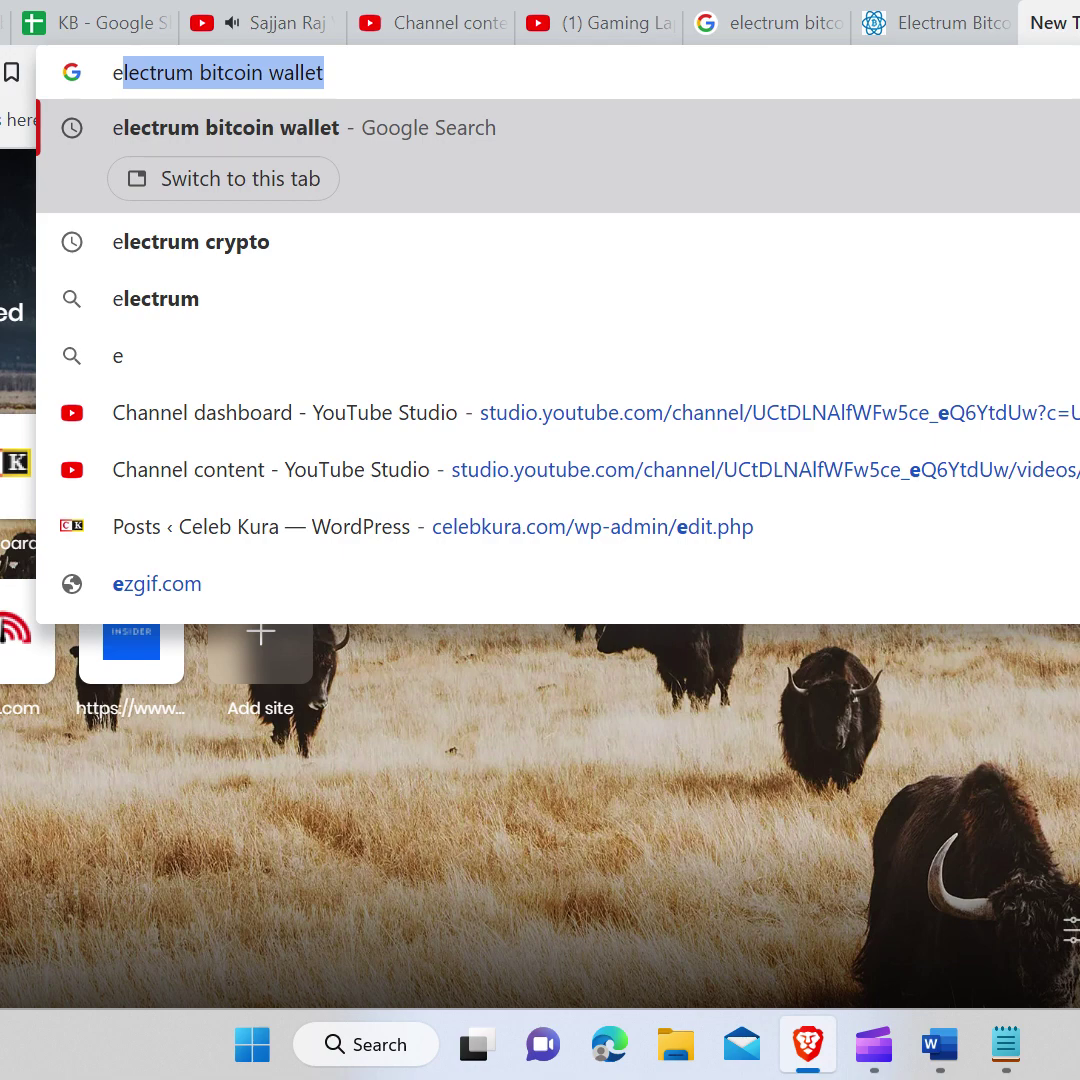
Search for 'electrum bitcoin wallet', then go to electrum.org.
key("Return")
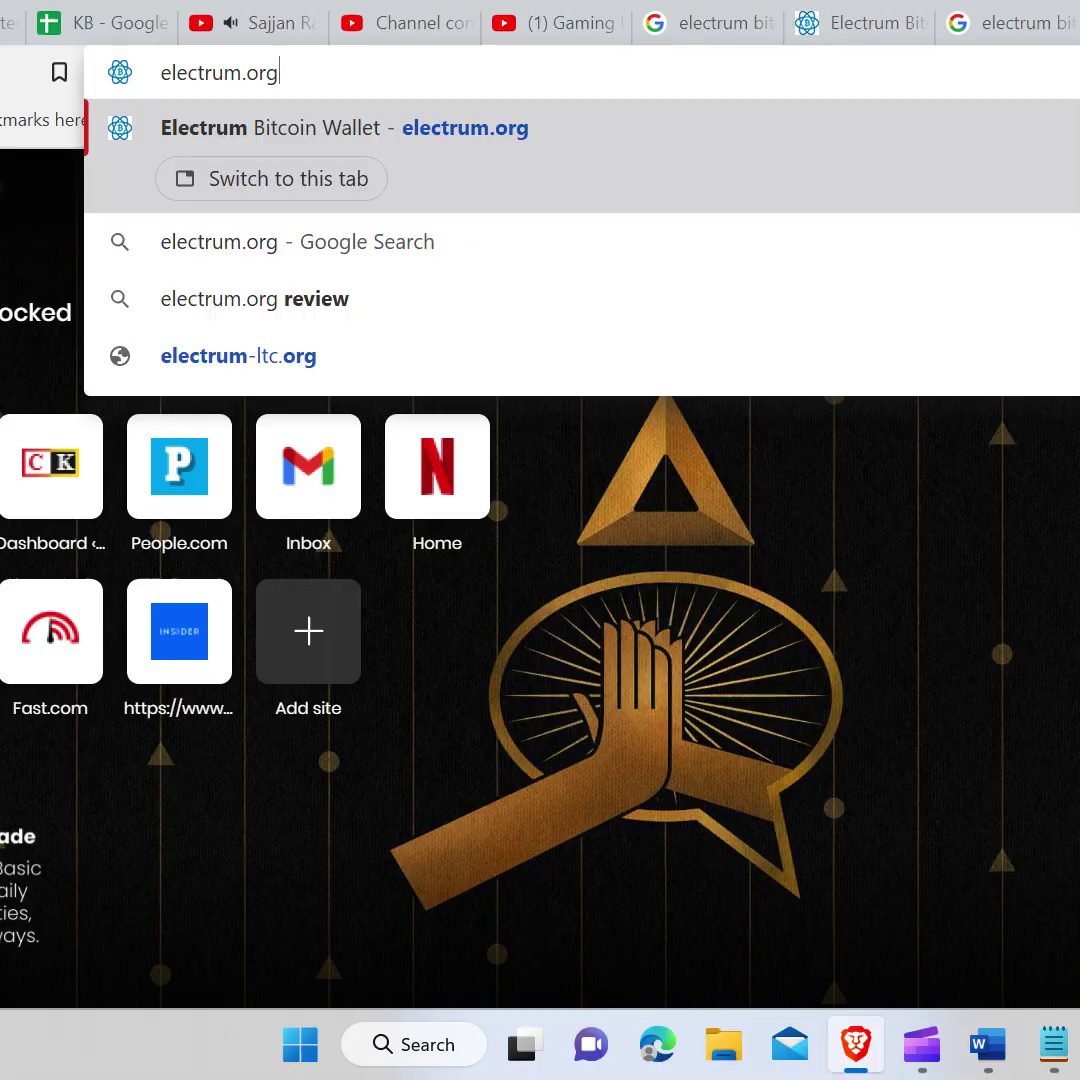
key("Return")
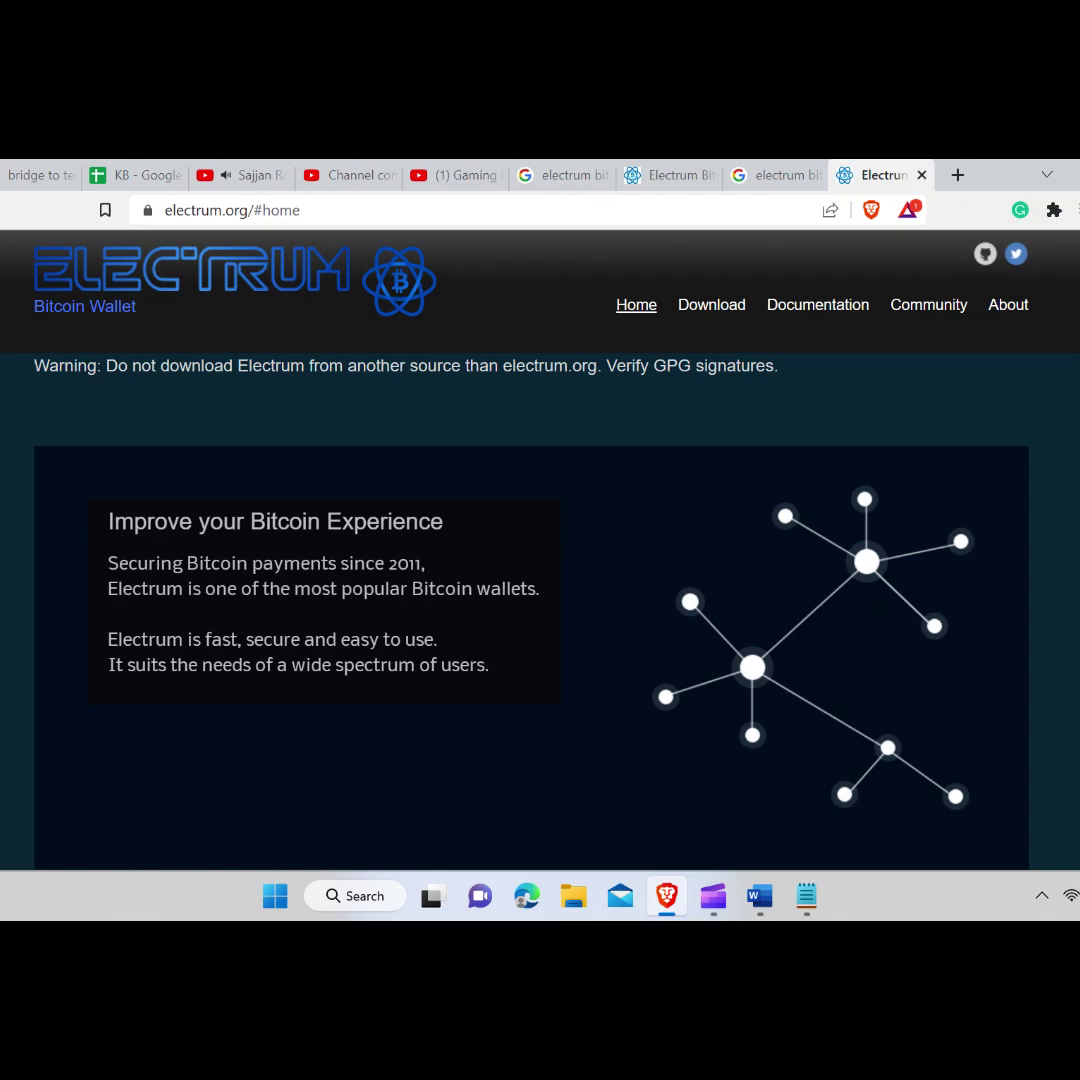
scroll(540, 600, "down", 5)
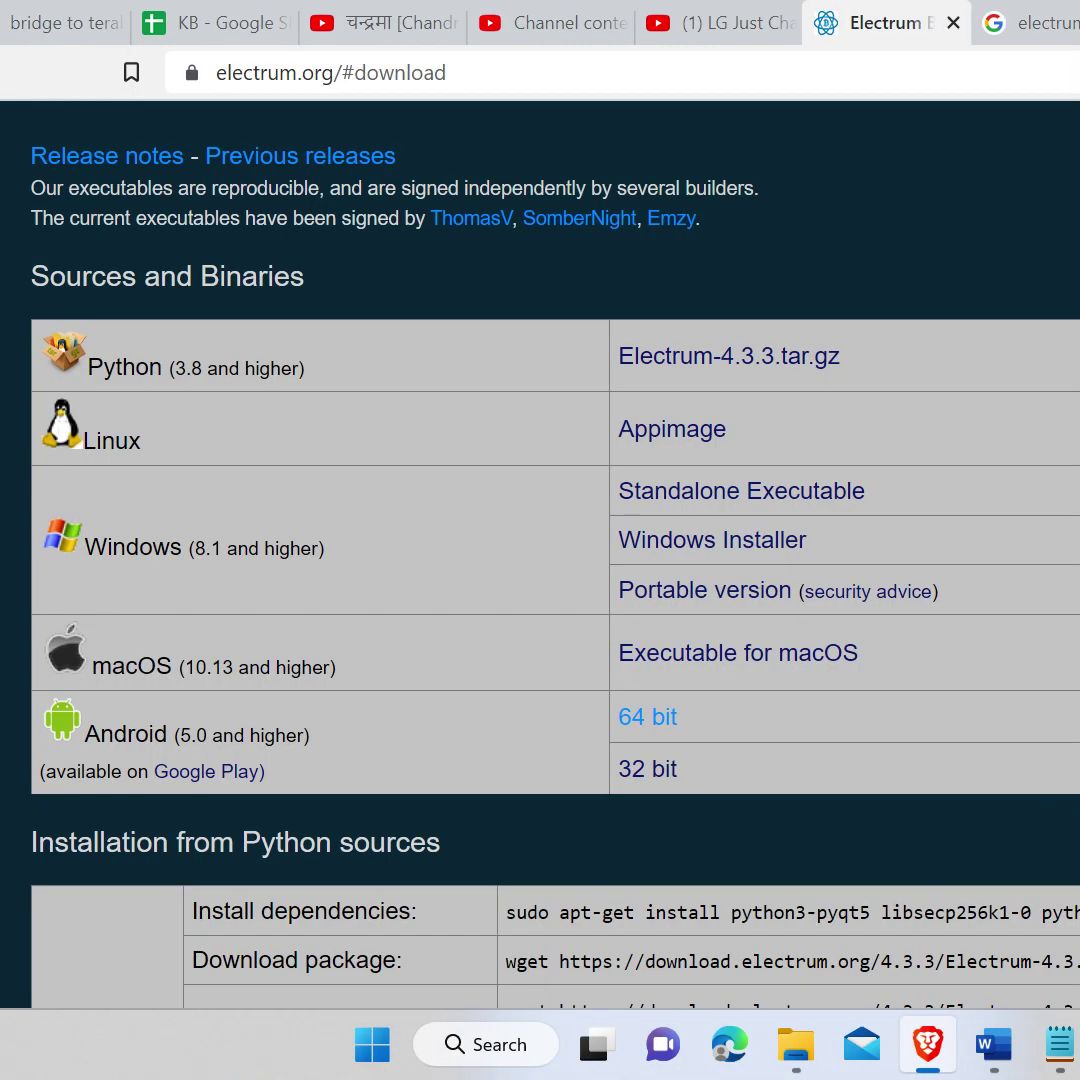
Choose the Android 64-bit download to bring up the Electrum-4.3.3.0-arm64-v8a-release APK save prompt.
left_click(648, 717)
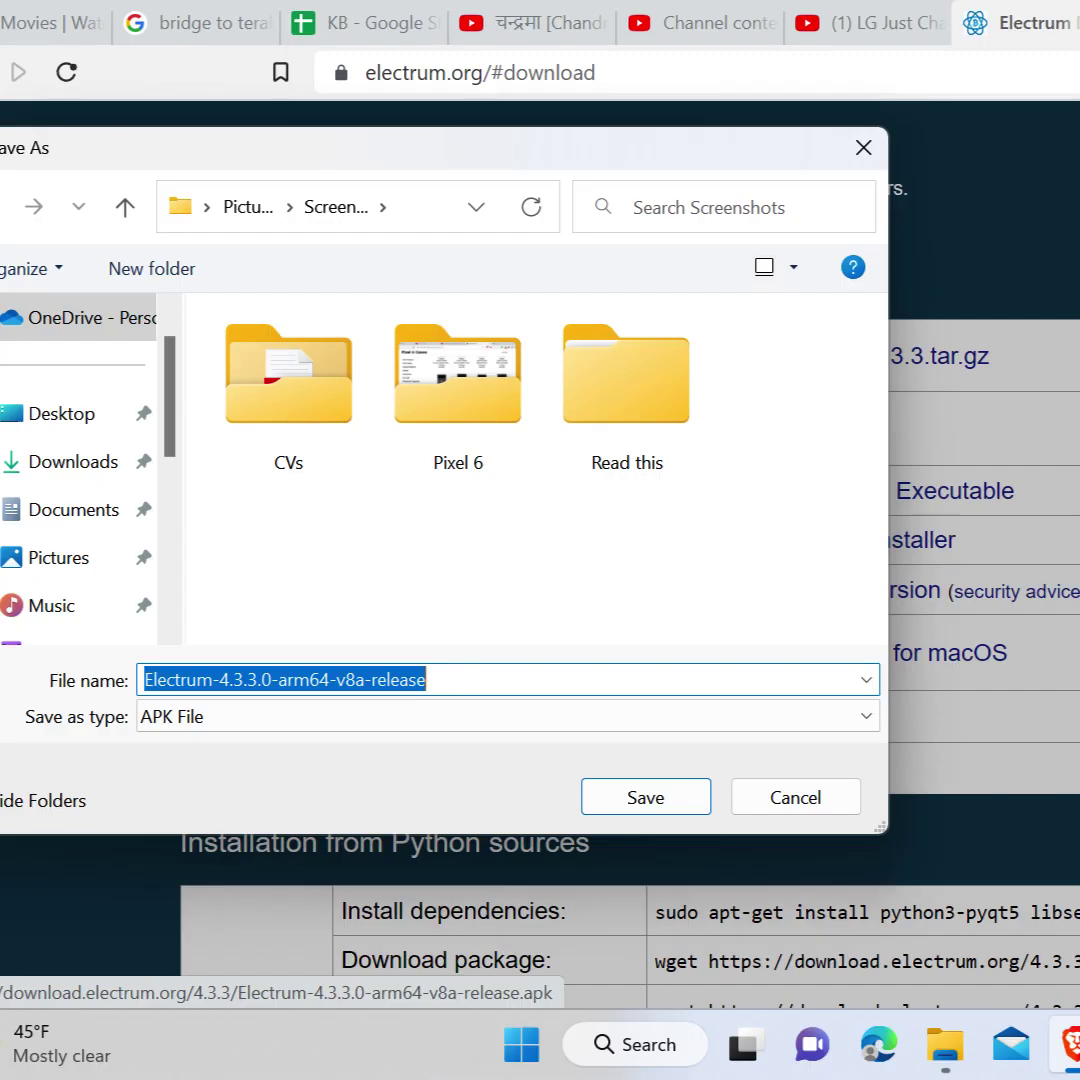